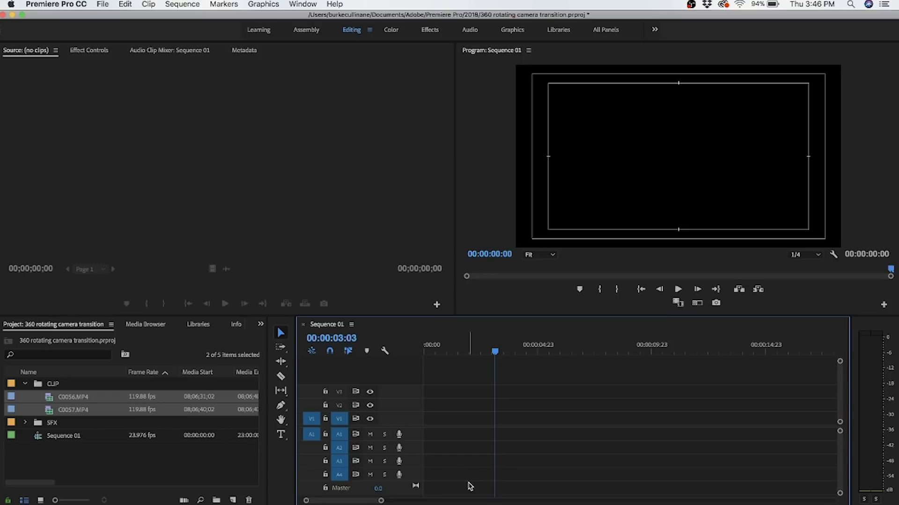
Select C0056.MP4 and C0057.MP4 and open Interpret Footage to assume 23.976 fps
{"action": "left_click", "coordinate": [95, 482]}
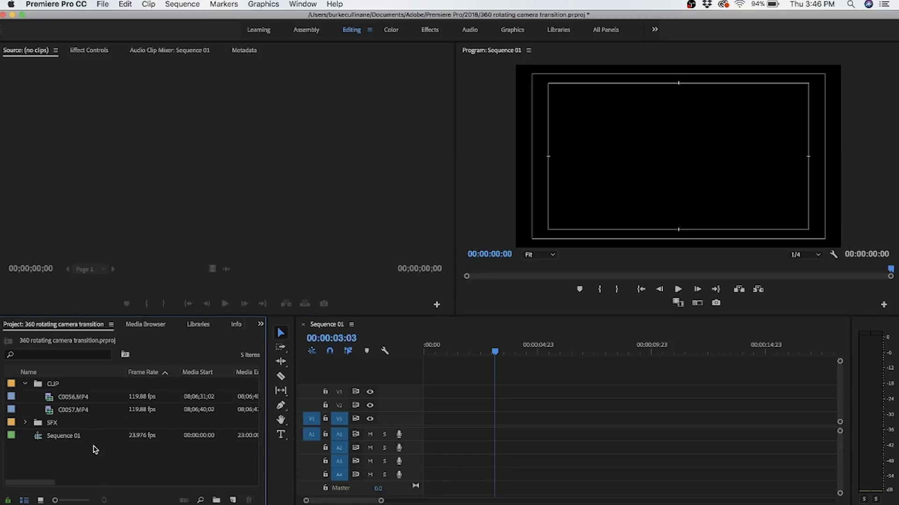
{"action": "left_click", "coordinate": [83, 399]}
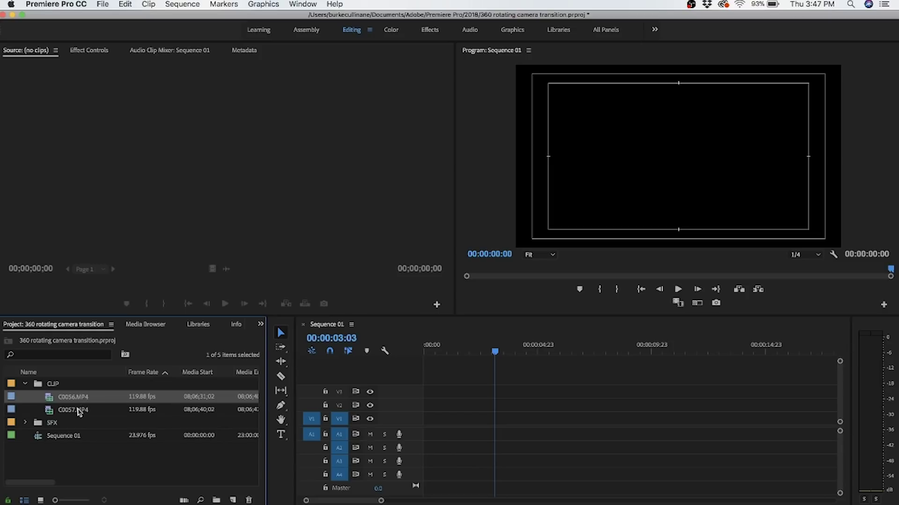
{"action": "left_click", "coordinate": [79, 412], "text": "shift"}
{"action": "right_click", "coordinate": [71, 411]}
{"action": "mouse_move", "coordinate": [129, 322]}
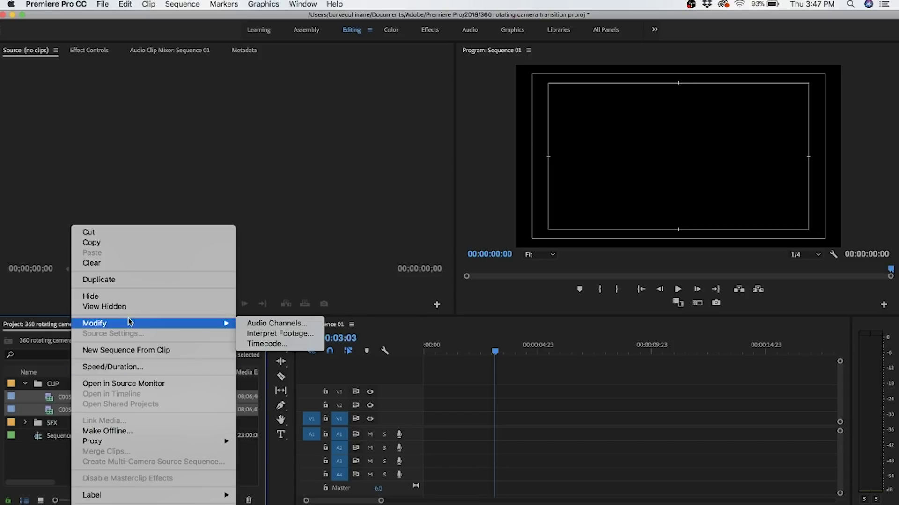
{"action": "left_click", "coordinate": [280, 334]}
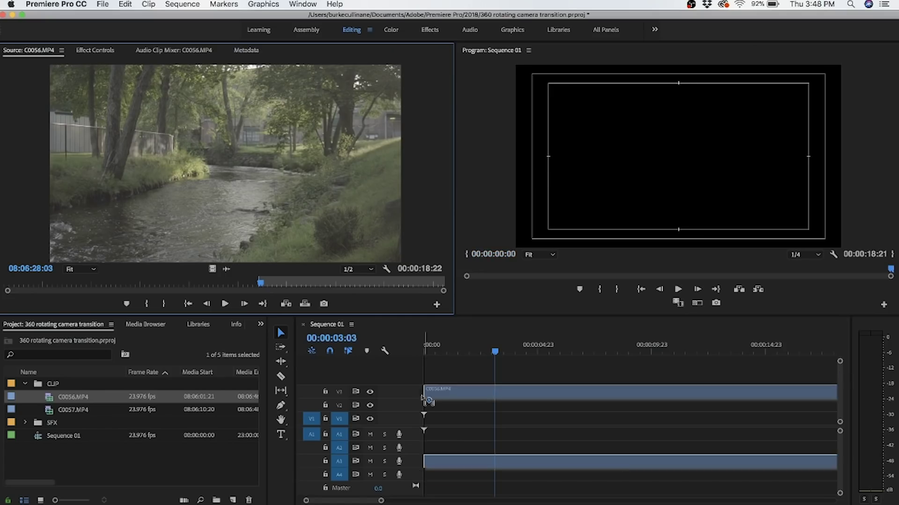
Place C0056.MP4 at the start of V1 and unlink its audio from the video
{"action": "left_click_drag", "start_coordinate": [427, 397], "coordinate": [427, 423]}
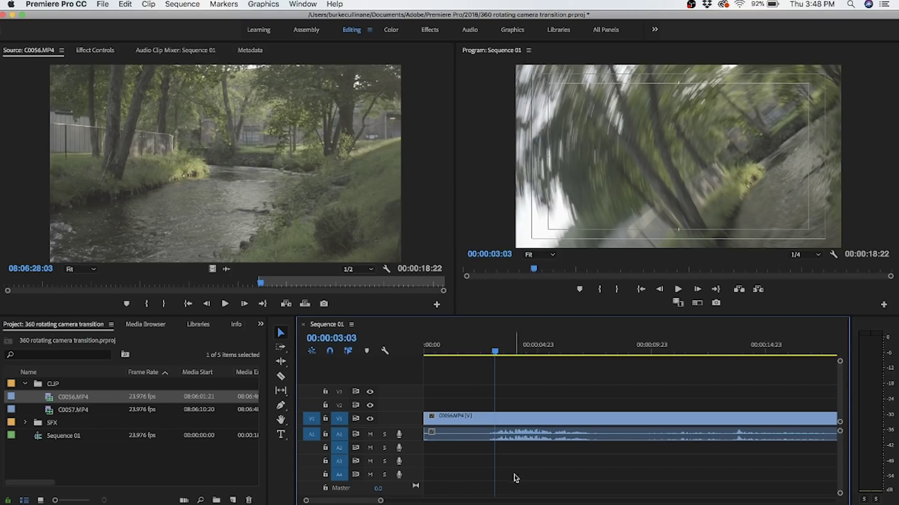
{"action": "left_click", "coordinate": [495, 437]}
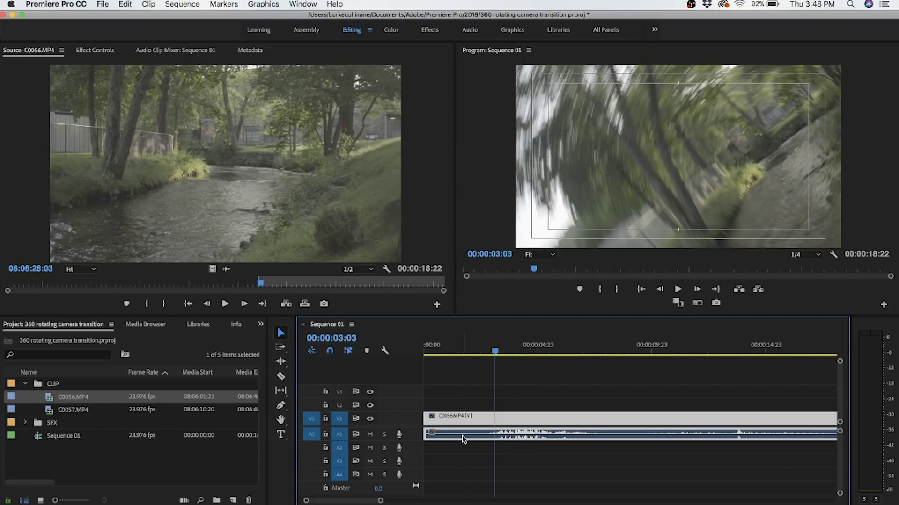
{"action": "right_click", "coordinate": [463, 439]}
{"action": "left_click", "coordinate": [485, 190]}
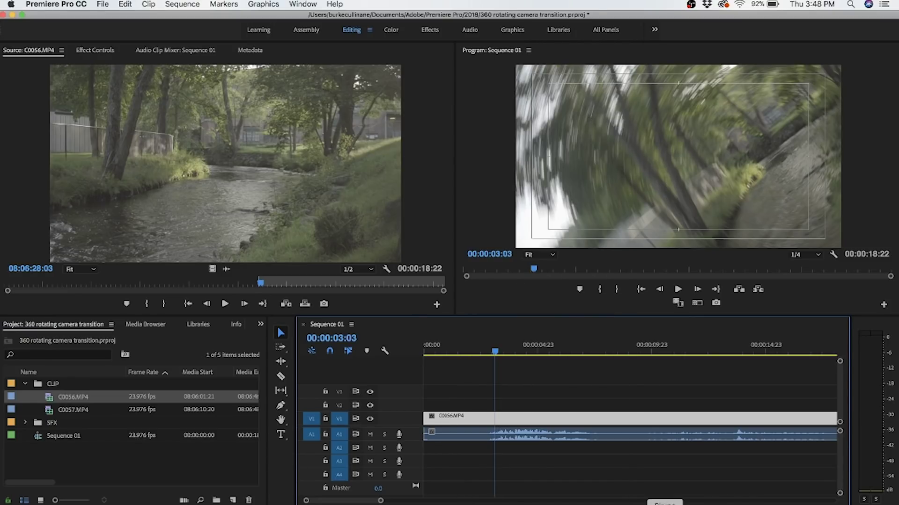
{"action": "left_click", "coordinate": [536, 479]}
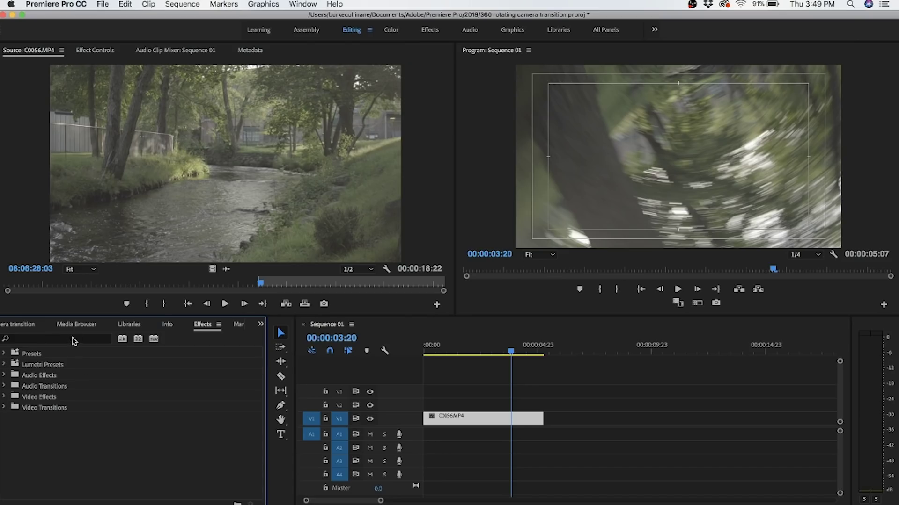
Apply Warp Stabilizer to the C0056 clip and set its Smoothness to 5%
{"action": "type", "text": "warp"}
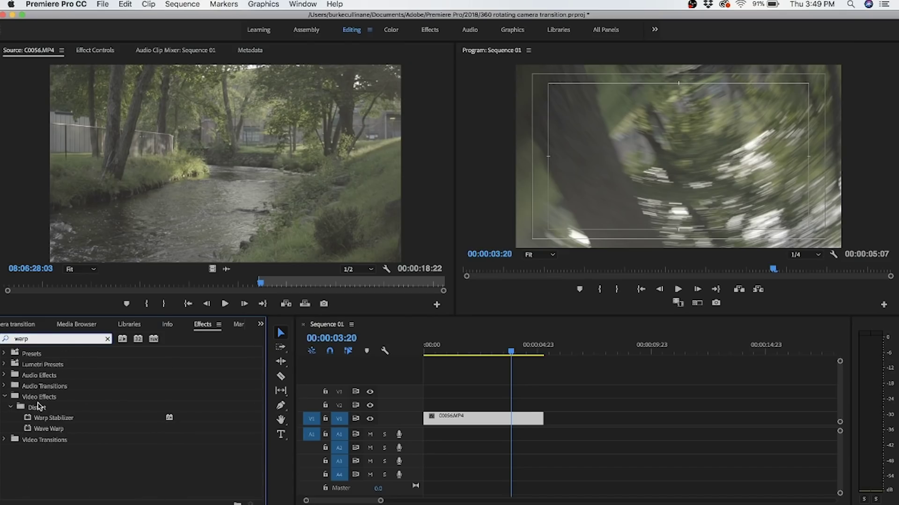
{"action": "left_click", "coordinate": [56, 418]}
{"action": "left_click_drag", "start_coordinate": [465, 425], "coordinate": [465, 425]}
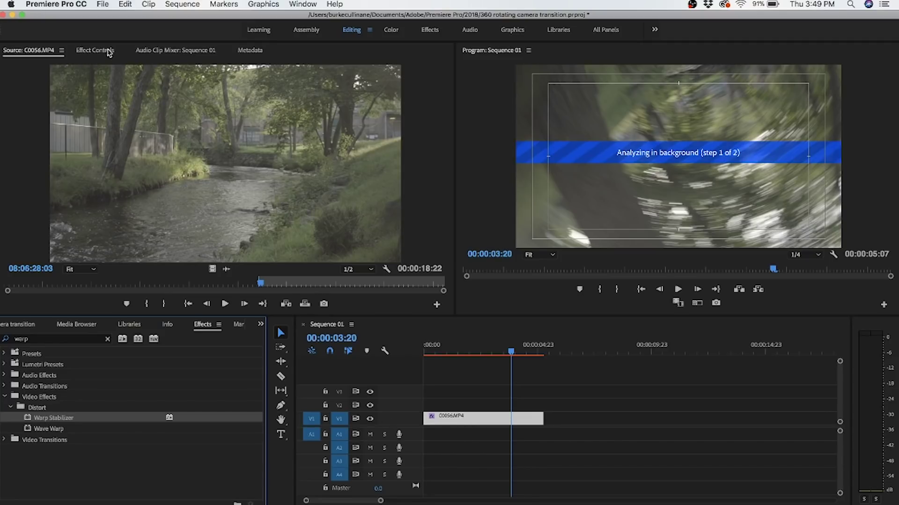
{"action": "left_click", "coordinate": [111, 52]}
{"action": "scroll", "coordinate": [220, 260], "scroll_direction": "down", "scroll_amount": 2}
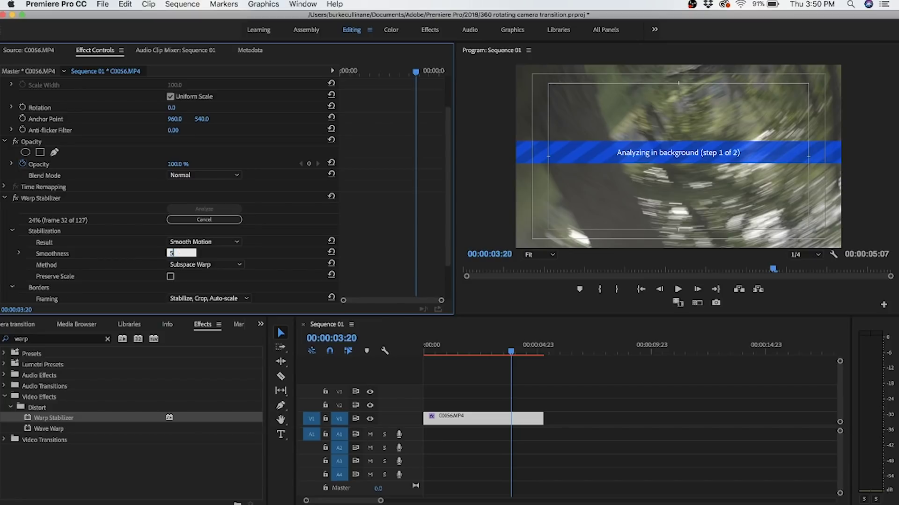
{"action": "type", "text": "5"}
{"action": "key", "text": "Return"}
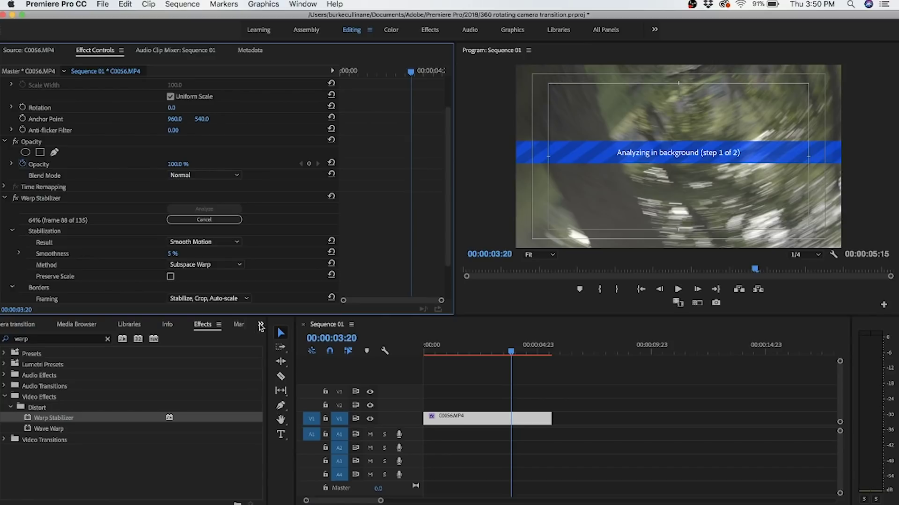
Return to the Project panel and load C0057.MP4 in the Source monitor
{"action": "left_click", "coordinate": [261, 325]}
{"action": "left_click", "coordinate": [290, 338]}
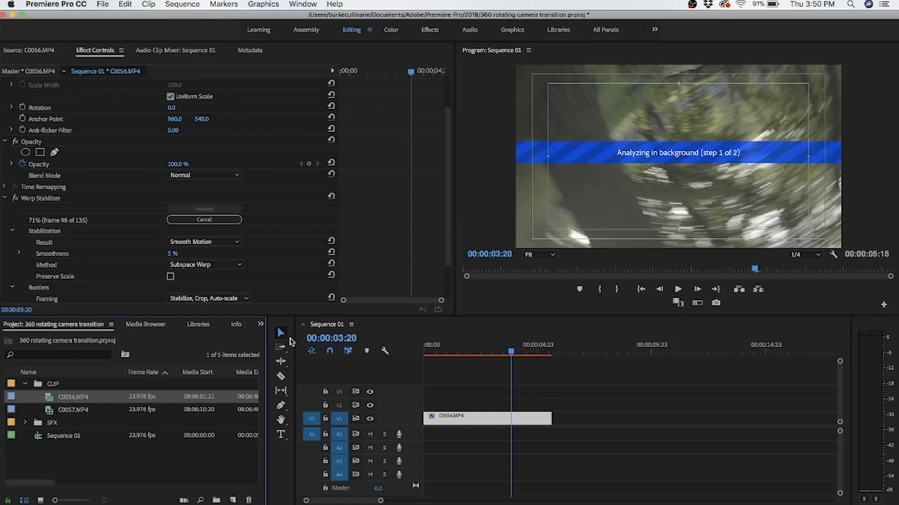
{"action": "double_click", "coordinate": [50, 411]}
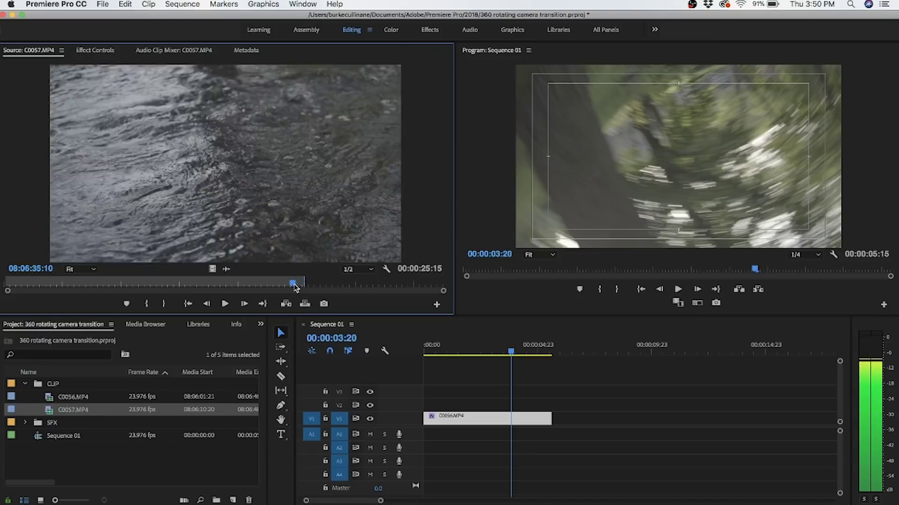
Preview C0057 and set the Source playhead to frame 08:06:35:21
{"action": "left_click_drag", "start_coordinate": [295, 284], "coordinate": [297, 286]}
{"action": "key", "text": "space"}
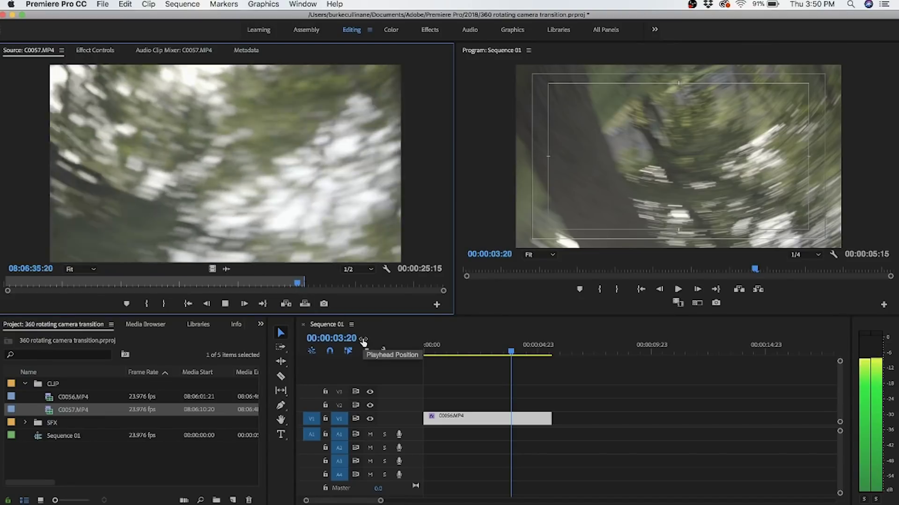
{"action": "key", "text": "space"}
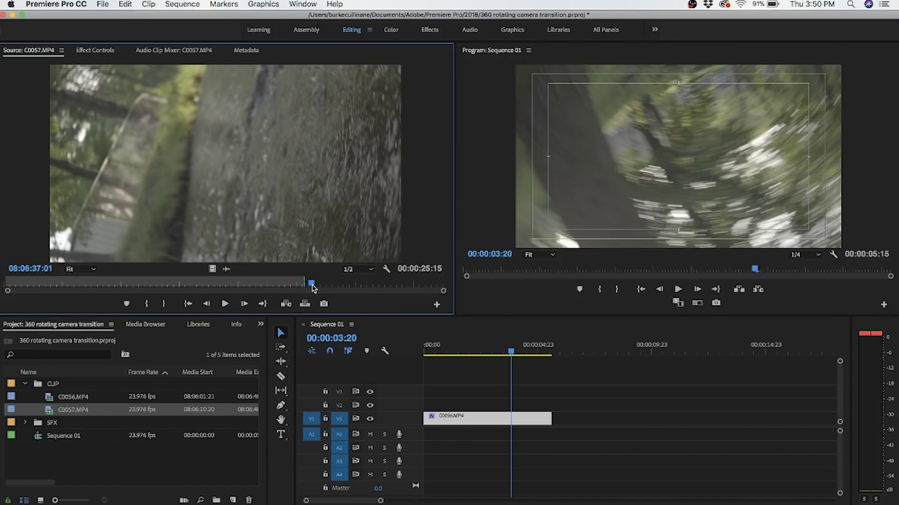
{"action": "left_click_drag", "start_coordinate": [312, 288], "coordinate": [297, 283]}
Place C0057 on V1 right after C0056 and adjust its speed in Speed/Duration
{"action": "left_click_drag", "start_coordinate": [267, 200], "coordinate": [597, 429]}
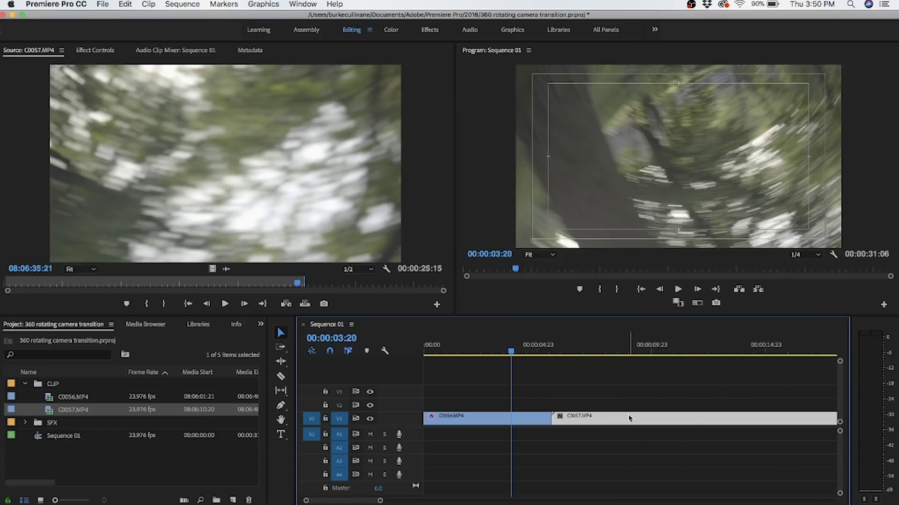
{"action": "right_click", "coordinate": [629, 418]}
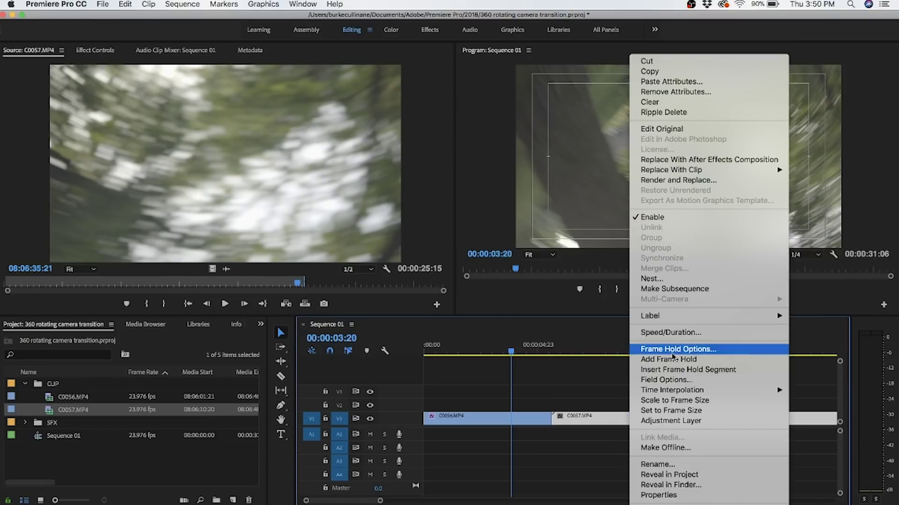
{"action": "left_click", "coordinate": [683, 333]}
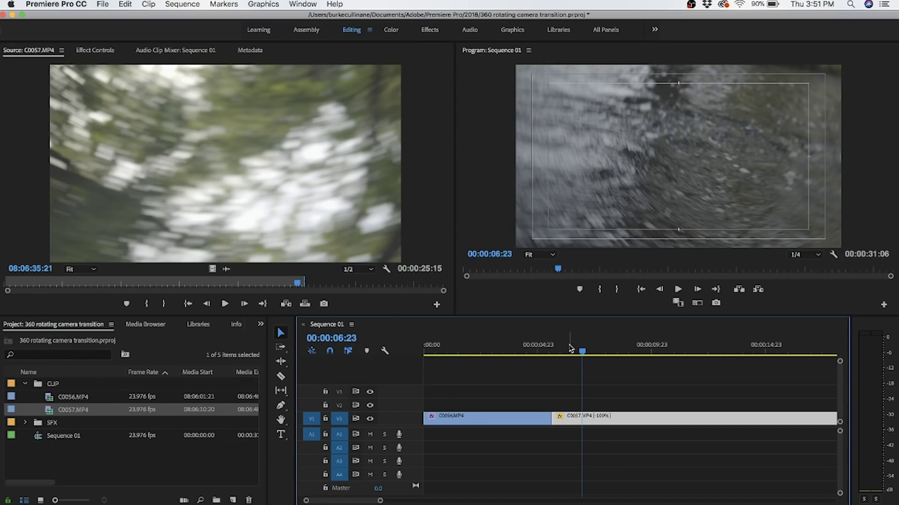
{"action": "key", "text": "Left"}
{"action": "key", "text": "Left"}
{"action": "key", "text": "Left"}
{"action": "left_click", "coordinate": [616, 474]}
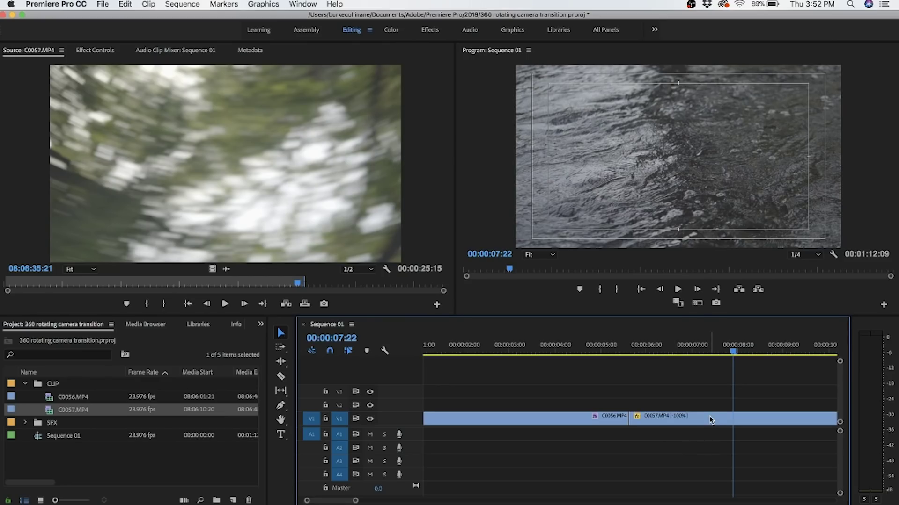
Nest the C0057 sequence clip as Rotatewarp and show its effect settings
{"action": "left_click", "coordinate": [710, 420]}
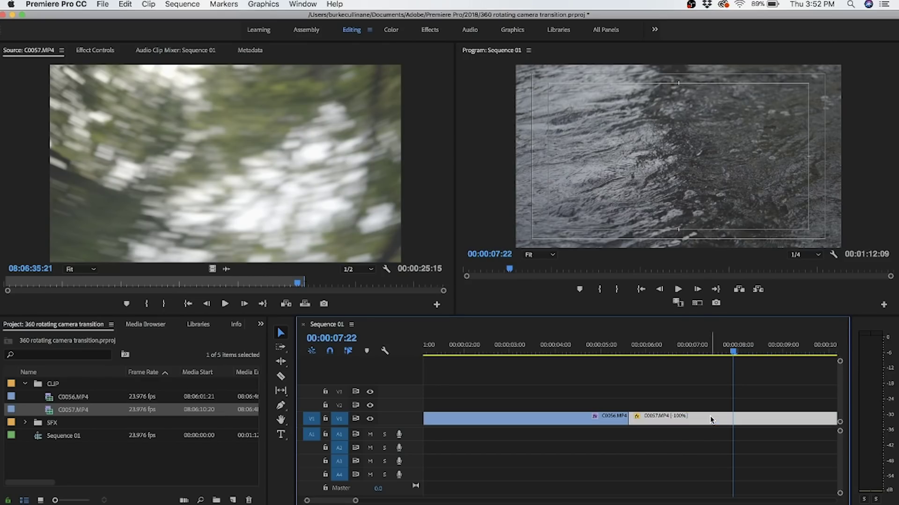
{"action": "right_click", "coordinate": [704, 423]}
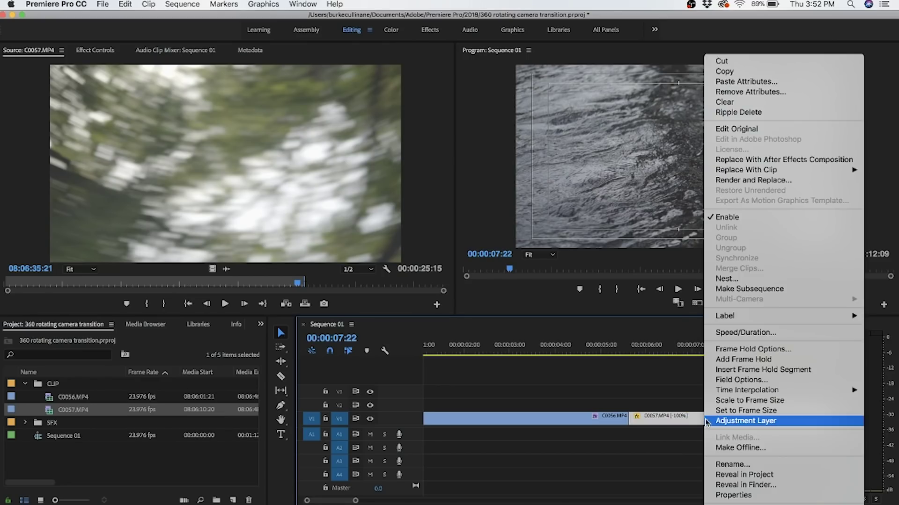
{"action": "left_click", "coordinate": [748, 279]}
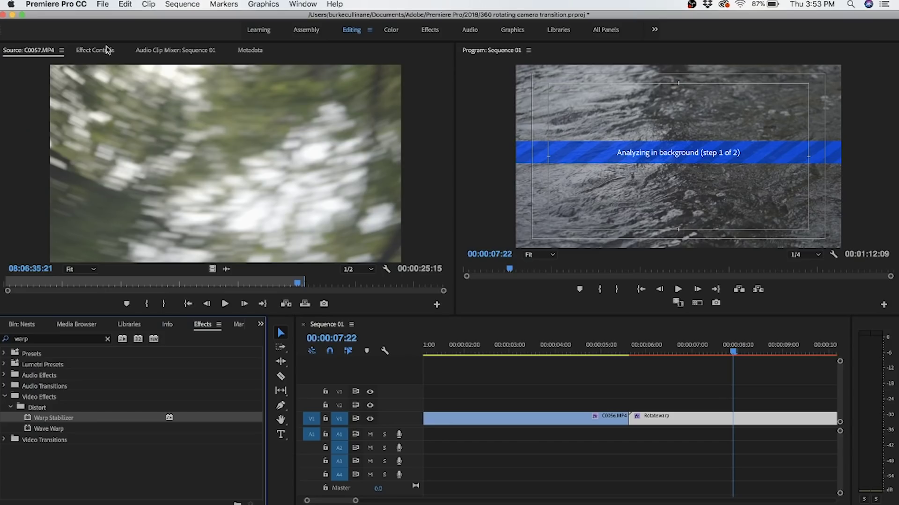
{"action": "left_click", "coordinate": [107, 51]}
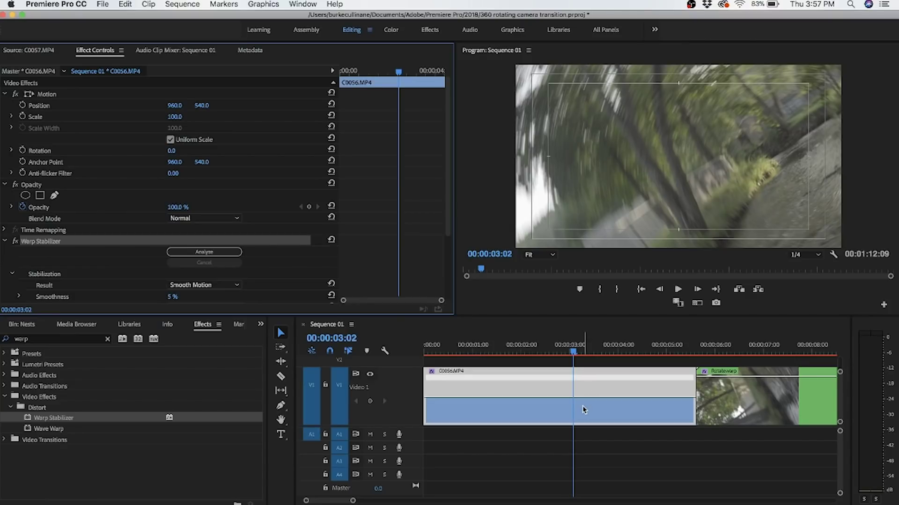
Nest the stabilized C0056 clip into a sequence named Rotate1
{"action": "right_click", "coordinate": [583, 408]}
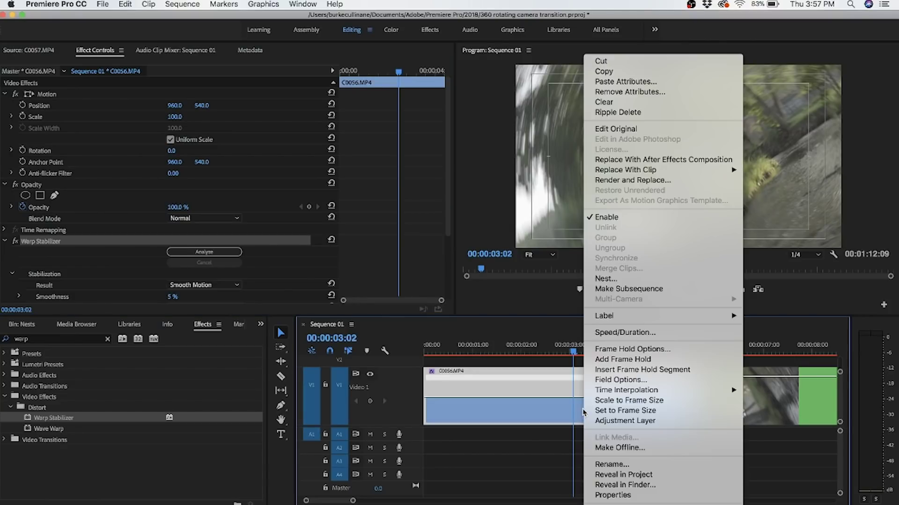
{"action": "left_click", "coordinate": [607, 279]}
{"action": "type", "text": "Rotate1"}
{"action": "key", "text": "Return"}
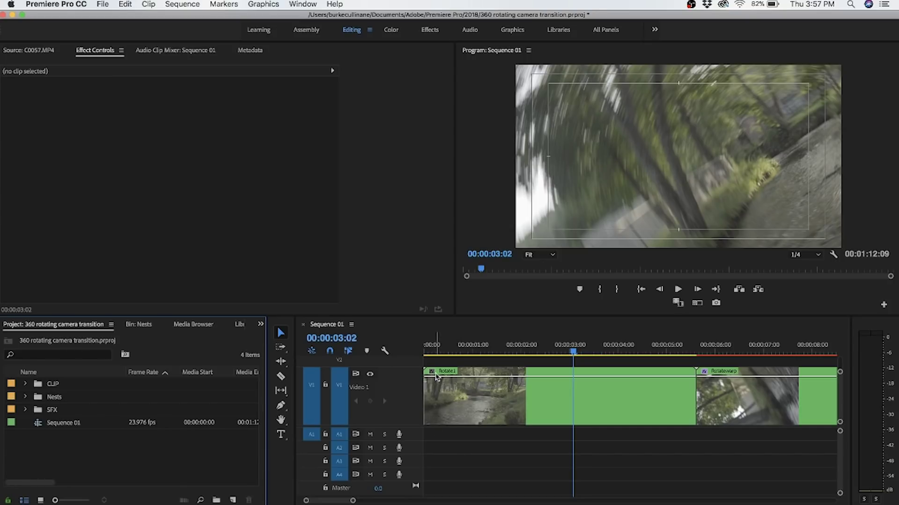
Show Rotate1's Time Remapping speed on the timeline and play back to 00:00:03:00
{"action": "left_click", "coordinate": [431, 373]}
{"action": "mouse_move", "coordinate": [462, 405]}
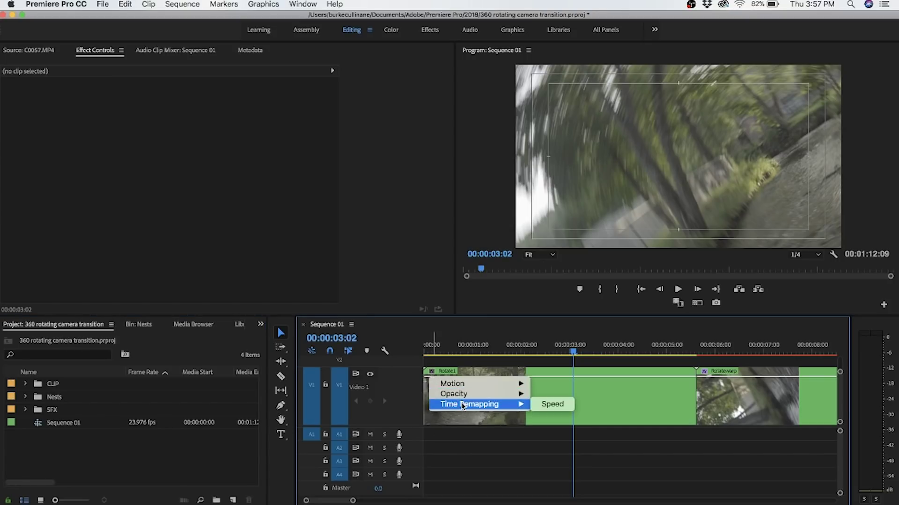
{"action": "left_click", "coordinate": [569, 411]}
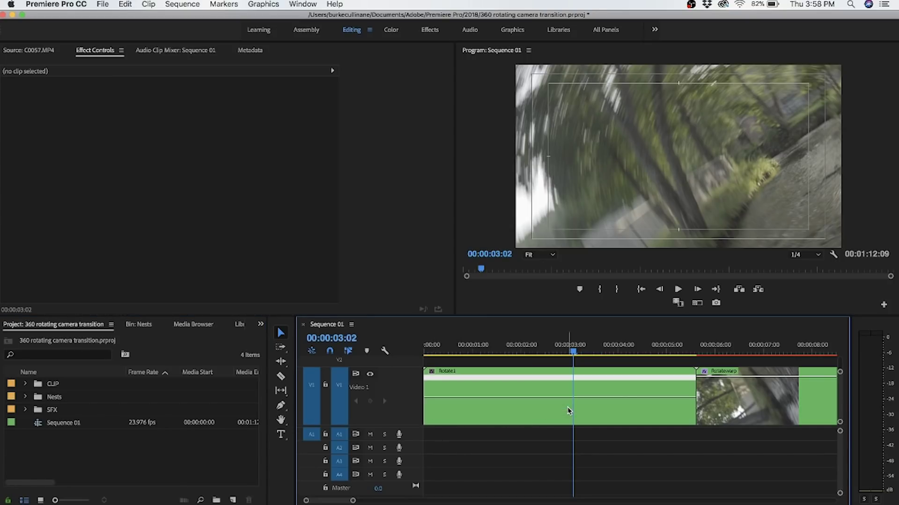
{"action": "key", "text": "Home"}
{"action": "key", "text": "space"}
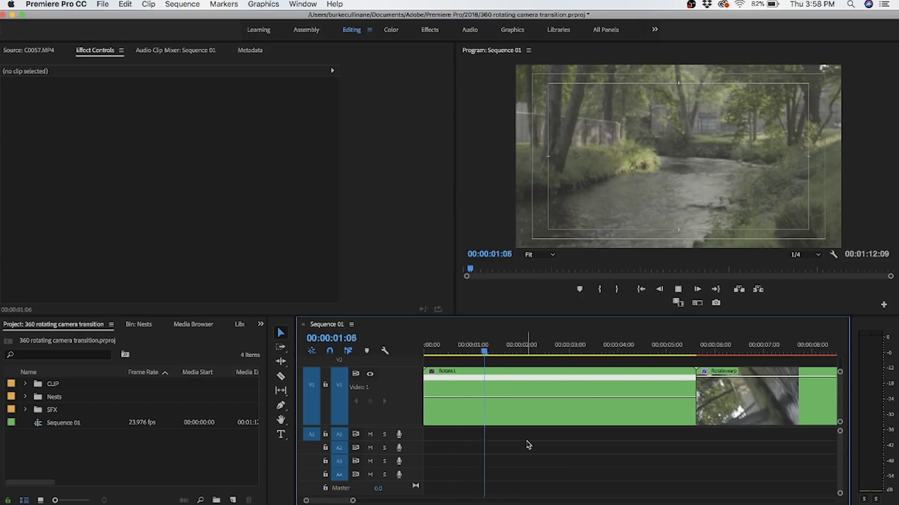
{"action": "key", "text": "space"}
{"action": "key", "text": "d"}
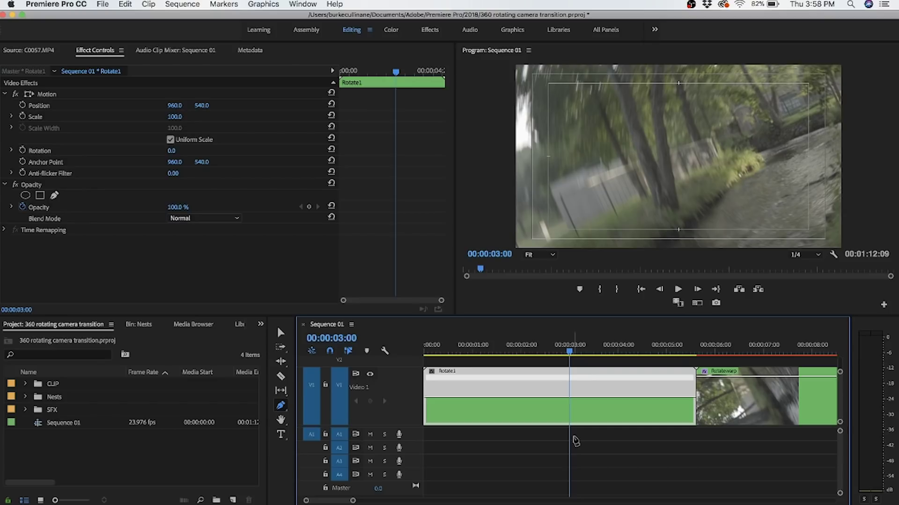
Add a speed keyframe at 00:00:03:00 and raise Rotate1's later speed to 177%
{"action": "left_click", "coordinate": [281, 405]}
{"action": "left_click", "coordinate": [552, 420]}
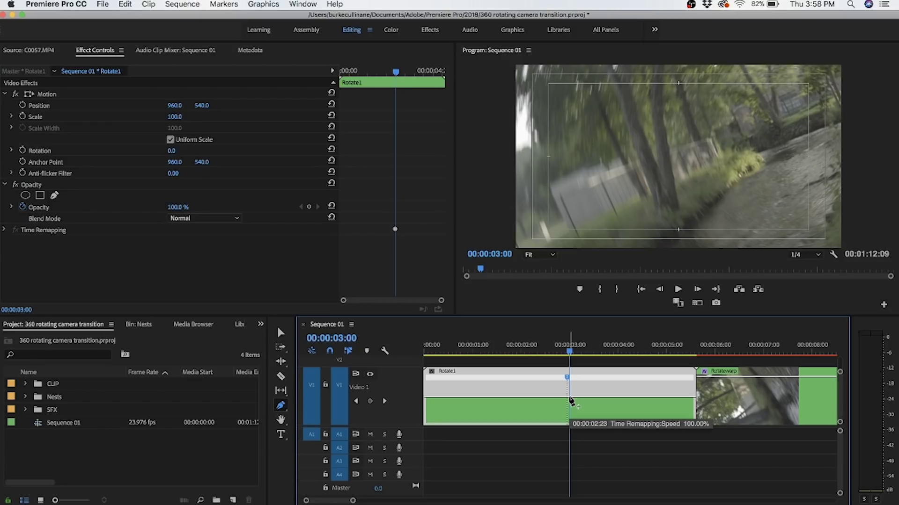
{"action": "left_click", "coordinate": [279, 334]}
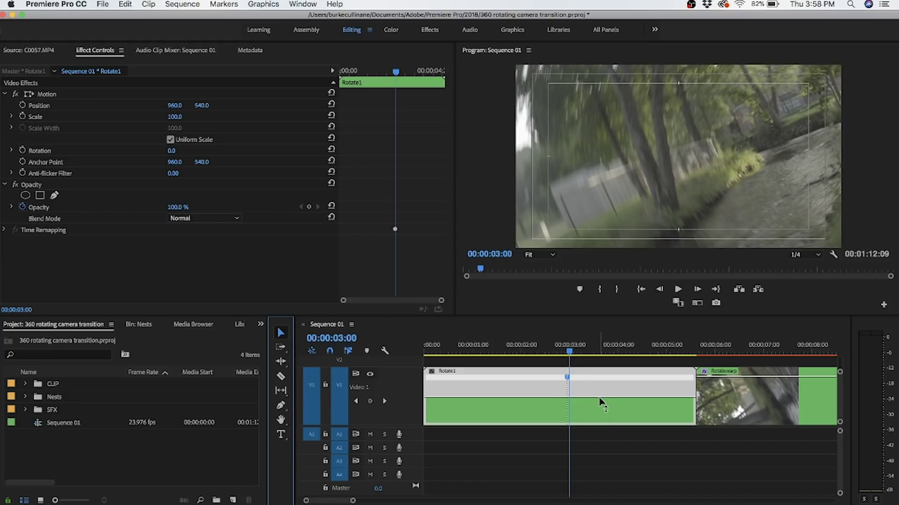
{"action": "left_click", "coordinate": [607, 402]}
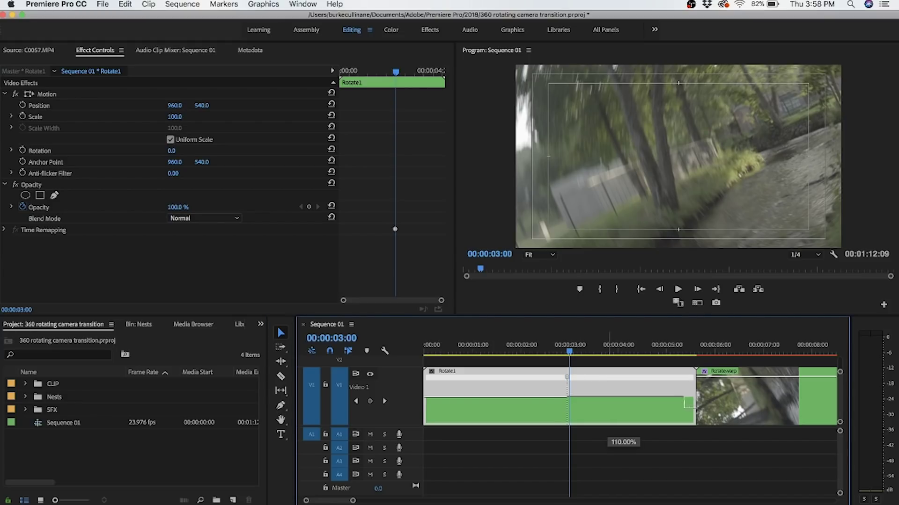
{"action": "left_click_drag", "start_coordinate": [604, 389], "coordinate": [604, 385]}
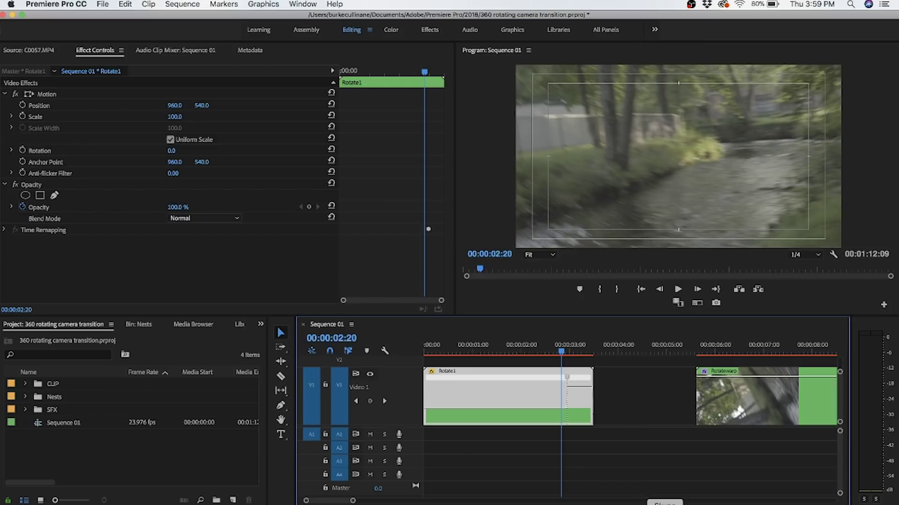
Split the speed keyframe into a gradual ramp and scrub to preview it
{"action": "key", "text": "="}
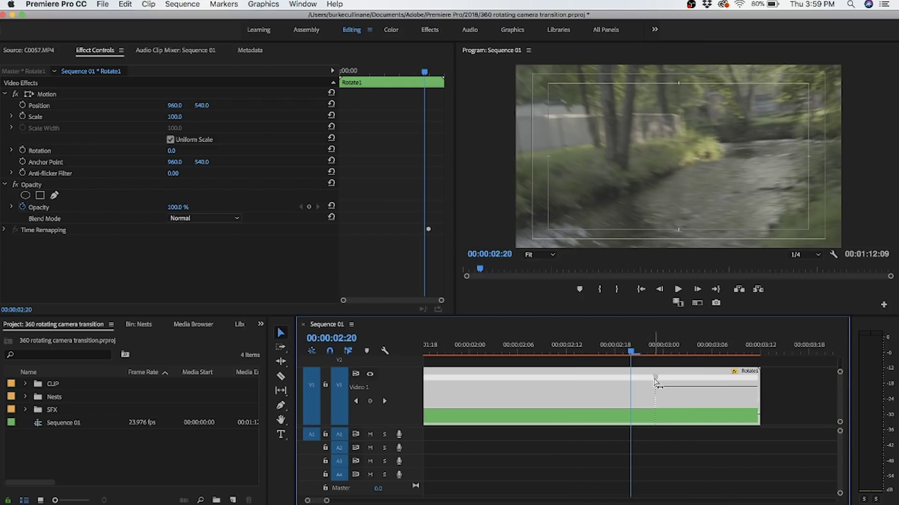
{"action": "left_click_drag", "start_coordinate": [654, 382], "coordinate": [619, 386]}
{"action": "key", "text": "backslash"}
{"action": "left_click_drag", "start_coordinate": [452, 352], "coordinate": [460, 351]}
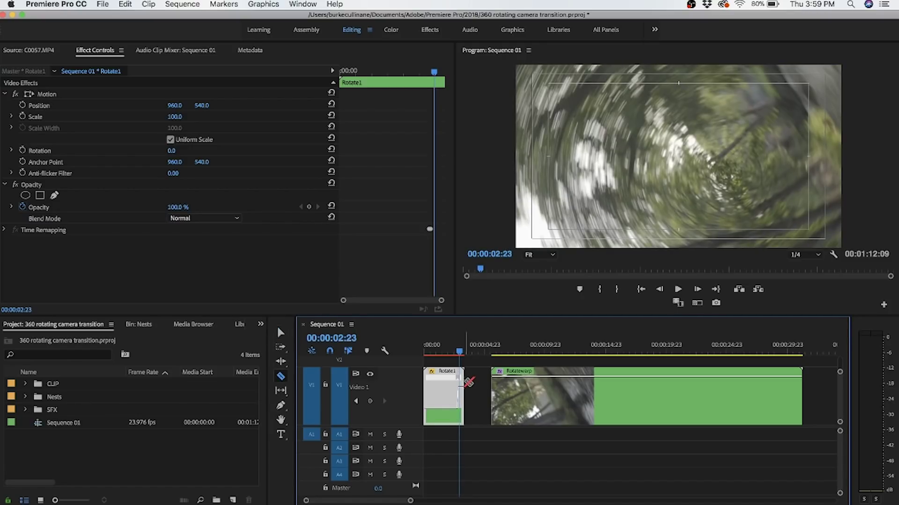
{"action": "key", "text": "v"}
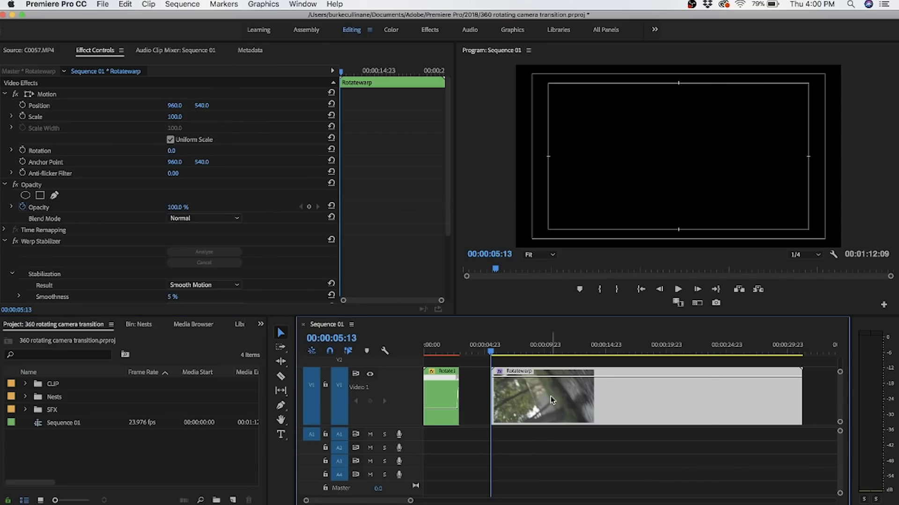
Nest the rotating clip as Rotate2 and move it flush against Rotate1
{"action": "right_click", "coordinate": [550, 396]}
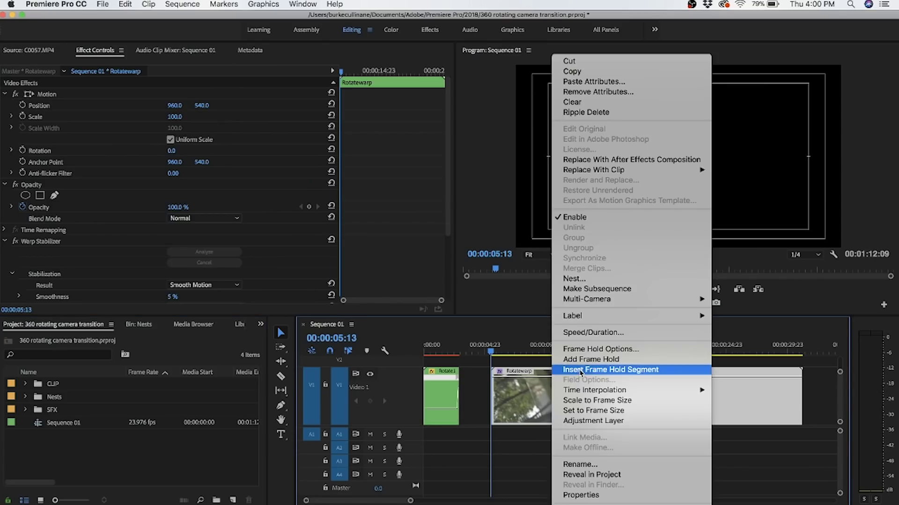
{"action": "left_click", "coordinate": [587, 280]}
{"action": "type", "text": "Rotate2"}
{"action": "key", "text": "Return"}
{"action": "left_click_drag", "start_coordinate": [526, 379], "coordinate": [496, 378]}
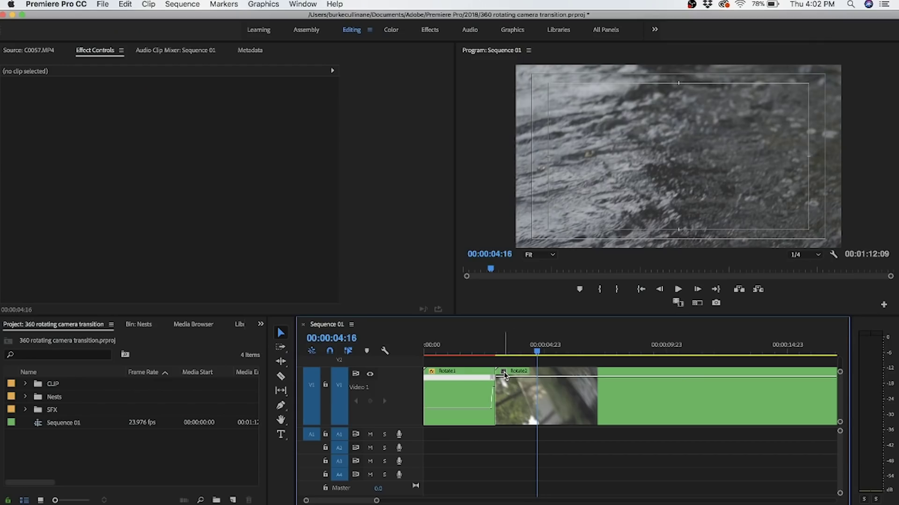
Show Rotate2's Time Remapping speed and add a speed keyframe at 00:00:04:17
{"action": "left_click", "coordinate": [503, 373]}
{"action": "mouse_move", "coordinate": [545, 403]}
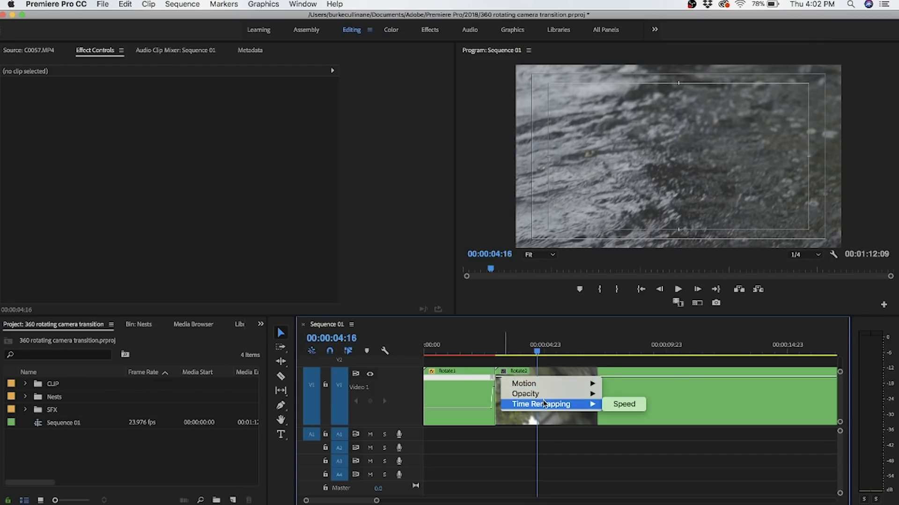
{"action": "left_click", "coordinate": [625, 405]}
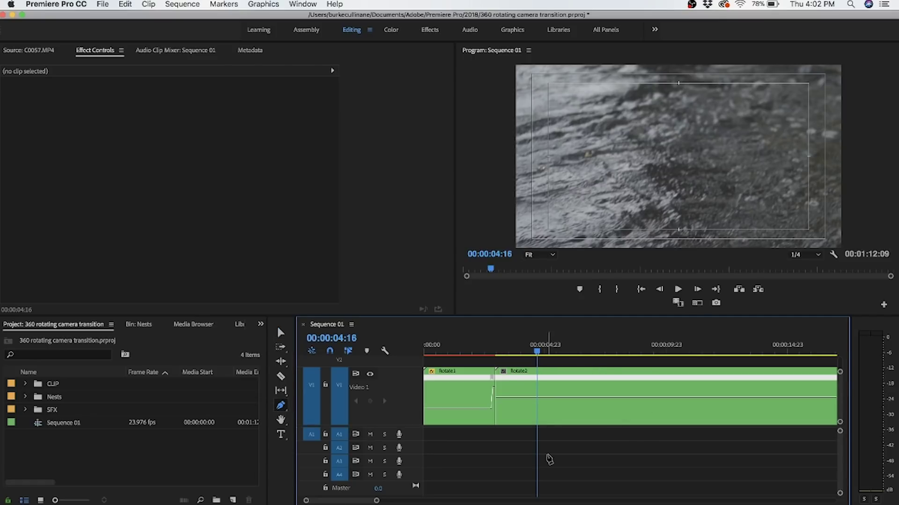
{"action": "left_click", "coordinate": [541, 355]}
{"action": "key", "text": "Left"}
{"action": "left_click", "coordinate": [538, 400]}
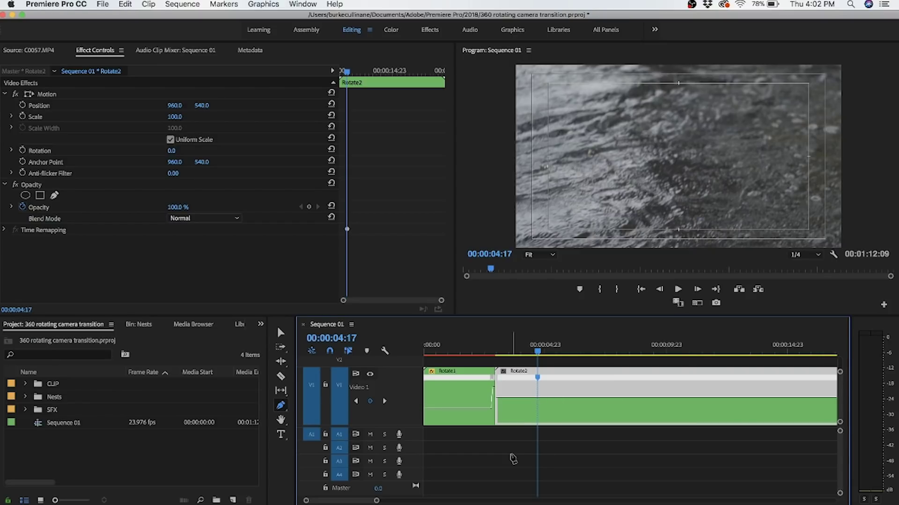
Set Rotate2's opening speed to about 501% and split the keyframe into a gradual ramp
{"action": "key", "text": "v"}
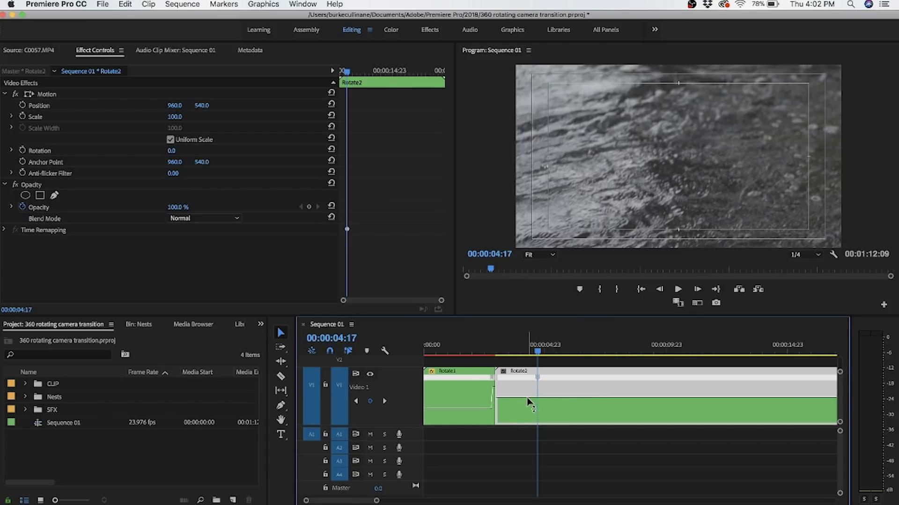
{"action": "left_click_drag", "start_coordinate": [528, 401], "coordinate": [532, 399]}
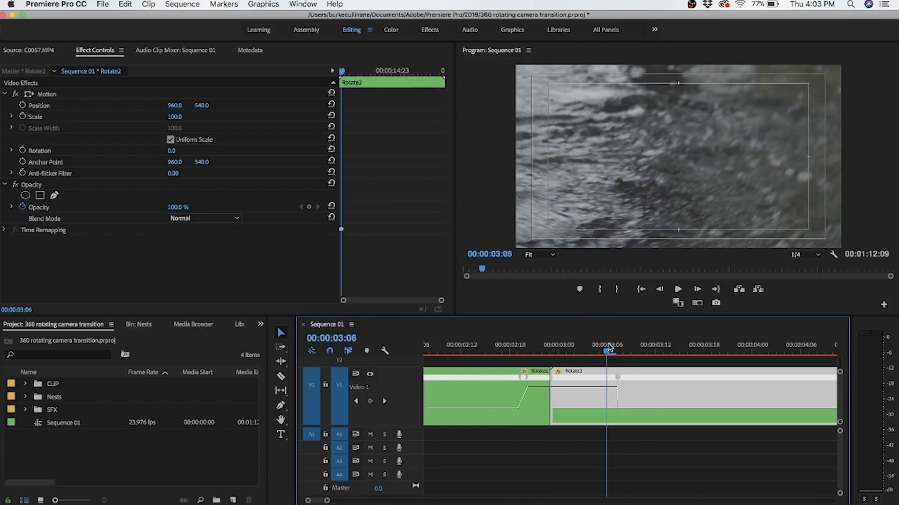
{"action": "left_click_drag", "start_coordinate": [655, 385], "coordinate": [618, 384]}
{"action": "key", "text": "minus"}
{"action": "key", "text": "minus"}
{"action": "key", "text": "minus"}
{"action": "key", "text": "minus"}
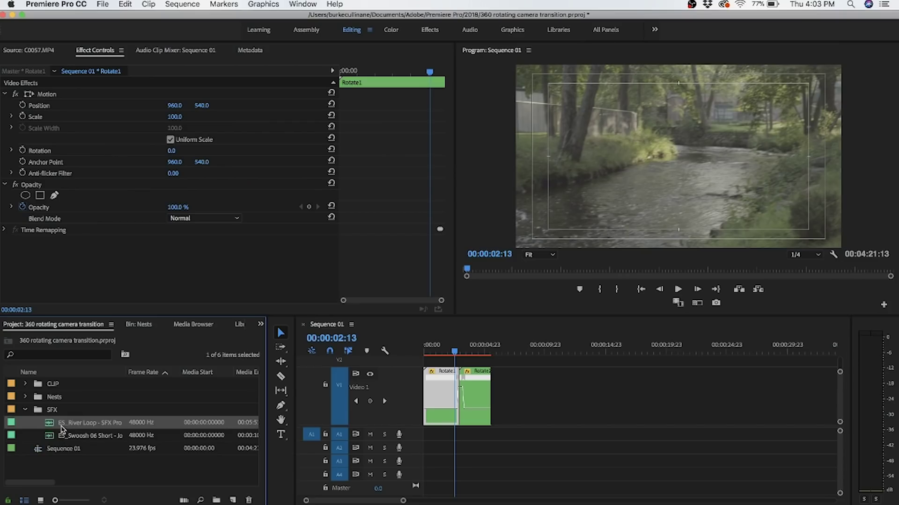
Add ES_River Loop on A1 trimmed at the video's end, then load ES_Swoosh 06 Short
{"action": "left_click_drag", "start_coordinate": [400, 440], "coordinate": [477, 444]}
{"action": "left_click", "coordinate": [491, 435]}
{"action": "key", "text": "v"}
{"action": "left_click", "coordinate": [608, 435]}
{"action": "key", "text": "Delete"}
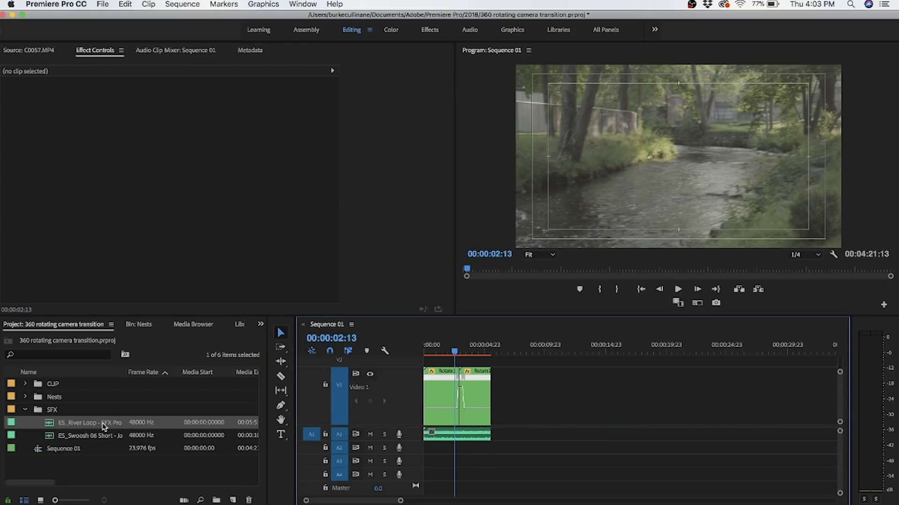
{"action": "left_click", "coordinate": [75, 438]}
{"action": "double_click", "coordinate": [51, 439]}
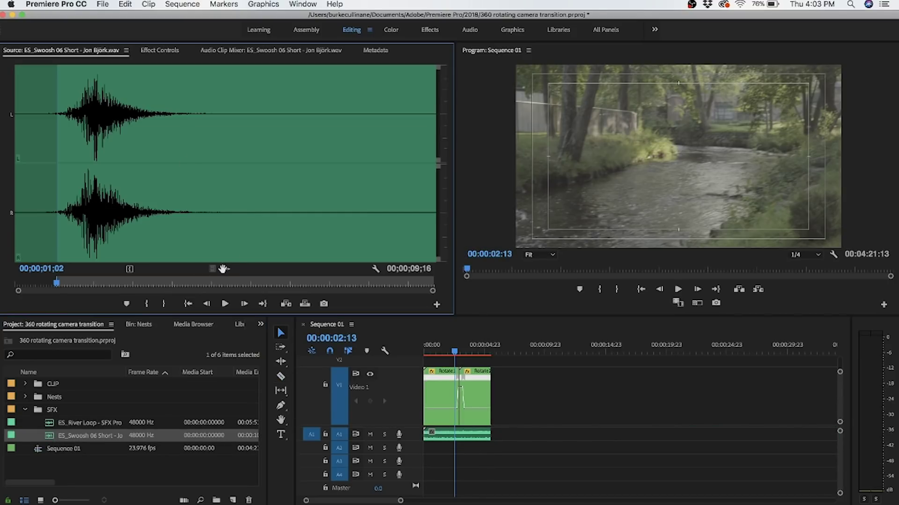